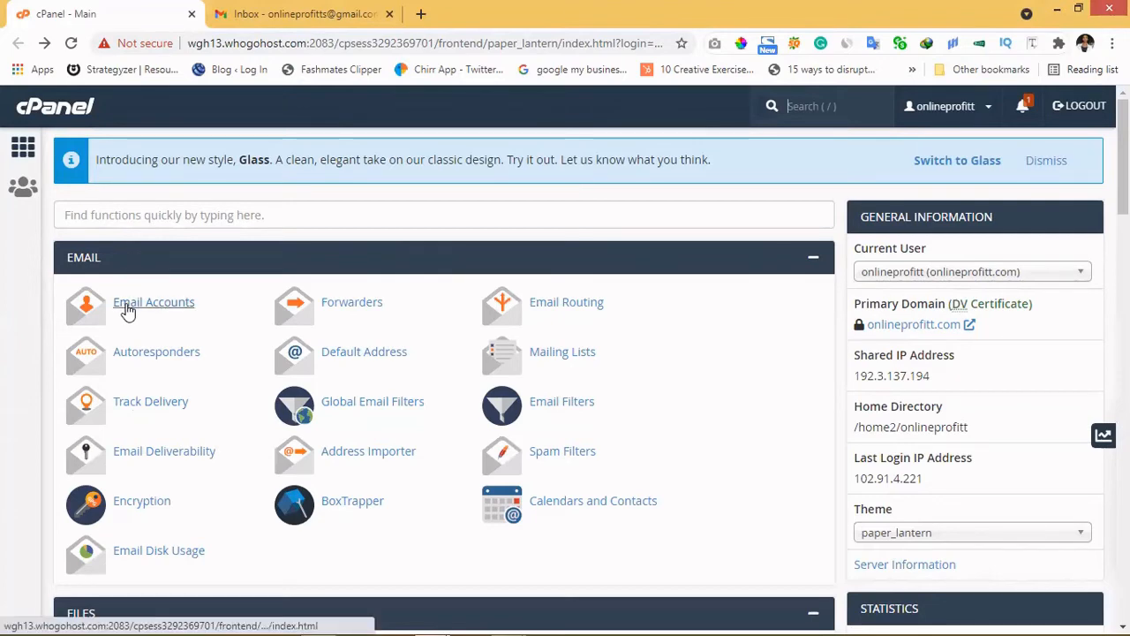
Step: Open cPanel's Email Accounts list for the onlineprofitt.com domain
{"action": "left_click", "coordinate": [128, 305]}
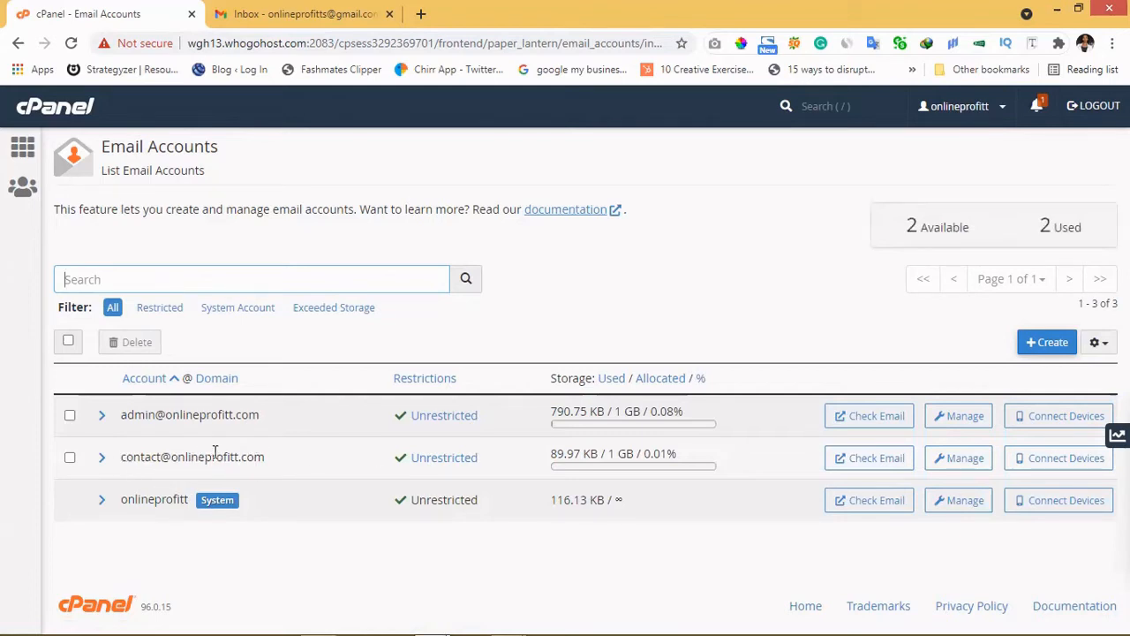
Step: Check the contact mailbox's manual settings (SMTP port 465), then return to the Gmail tab
{"action": "left_click", "coordinate": [1059, 466]}
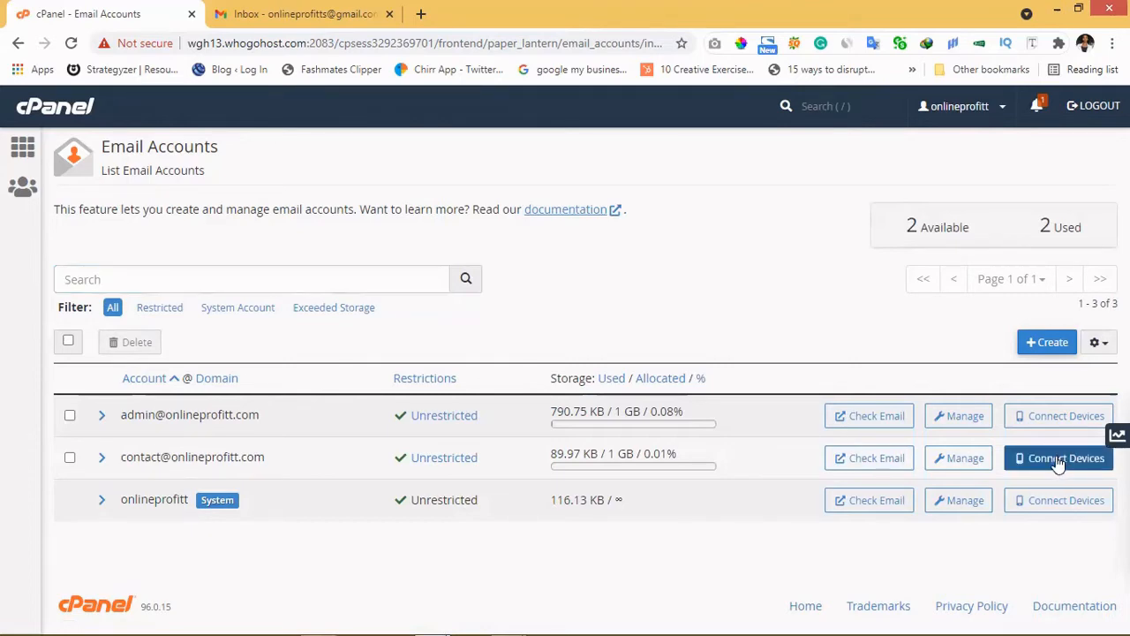
{"action": "scroll", "coordinate": [859, 414], "scroll_direction": "down", "scroll_amount": 2}
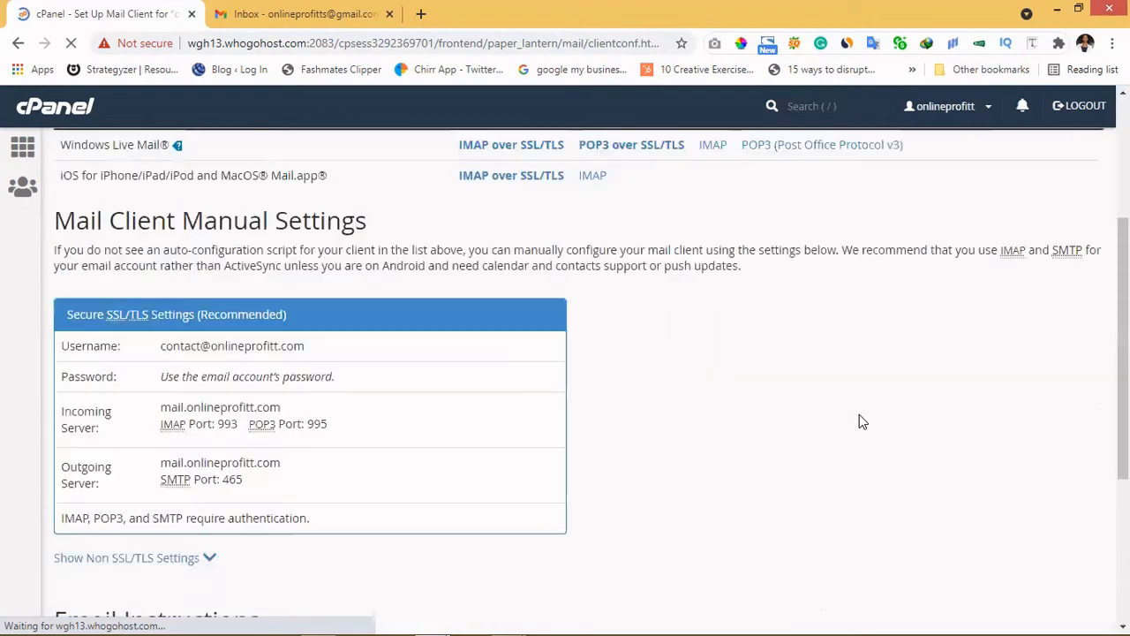
{"action": "scroll", "coordinate": [565, 399], "scroll_direction": "down", "scroll_amount": 1}
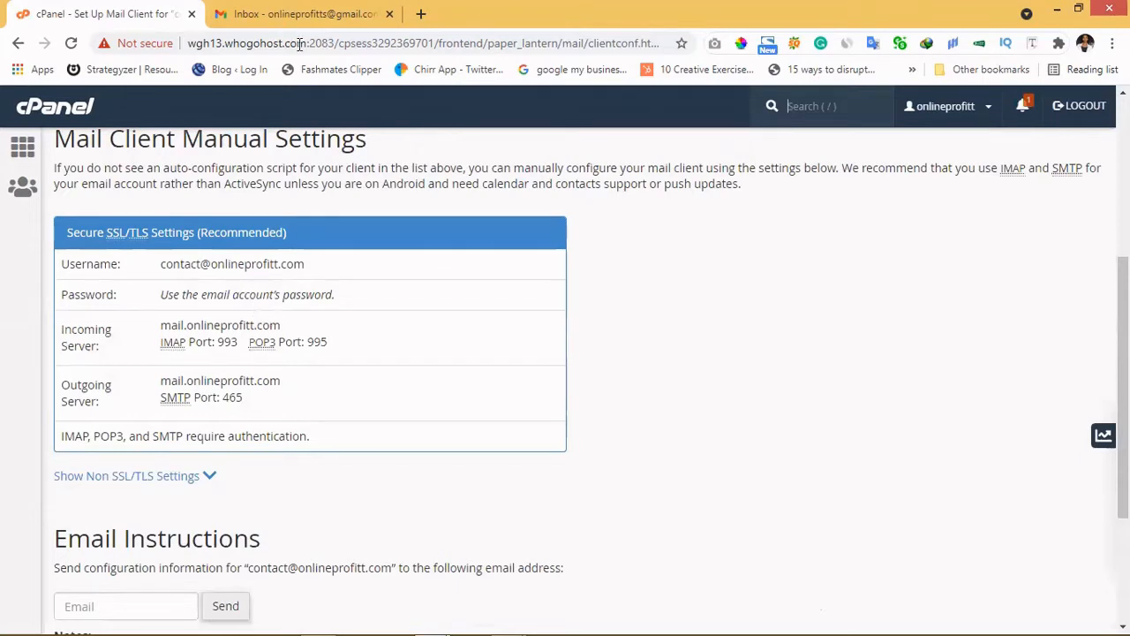
{"action": "left_click", "coordinate": [277, 20]}
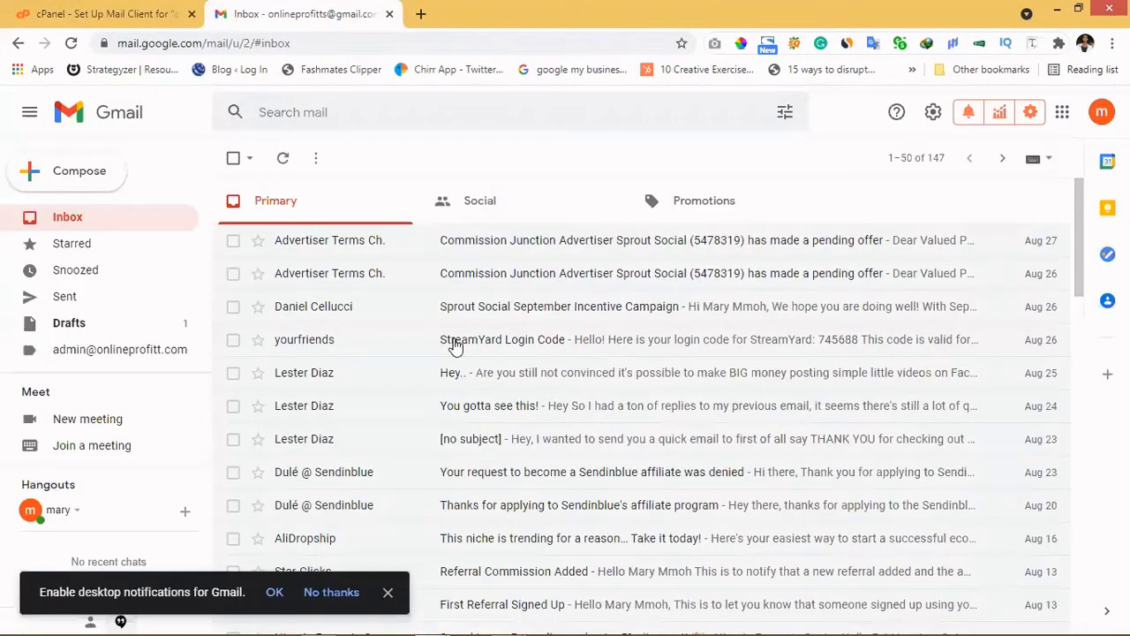
Step: Go to Gmail's full settings and open the Accounts and Import tab
{"action": "left_click", "coordinate": [933, 115]}
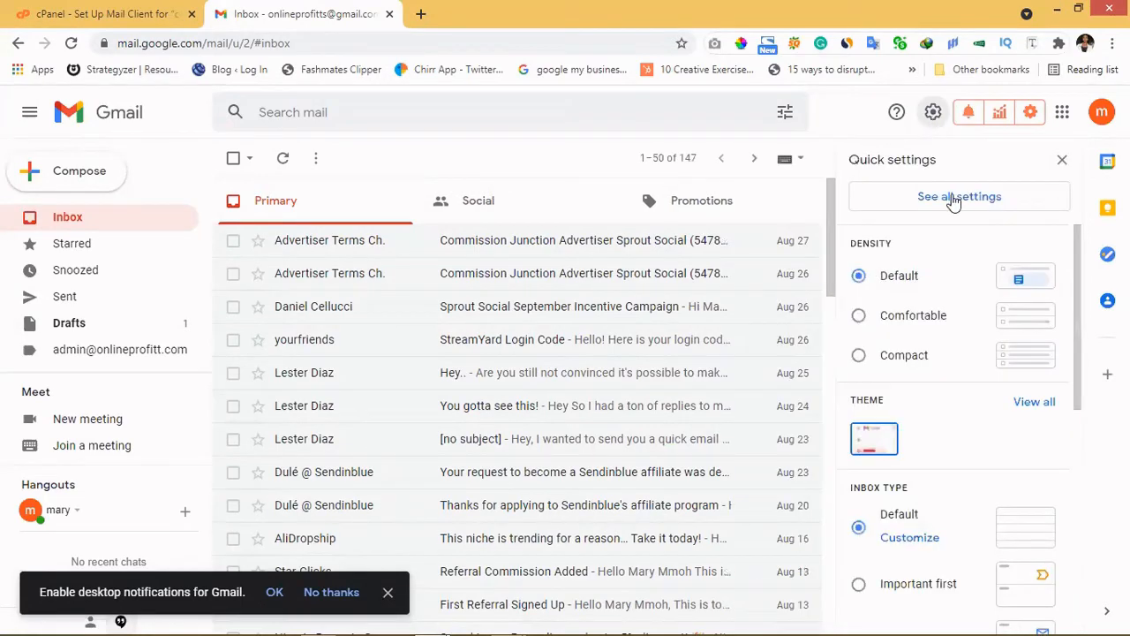
{"action": "left_click", "coordinate": [938, 205]}
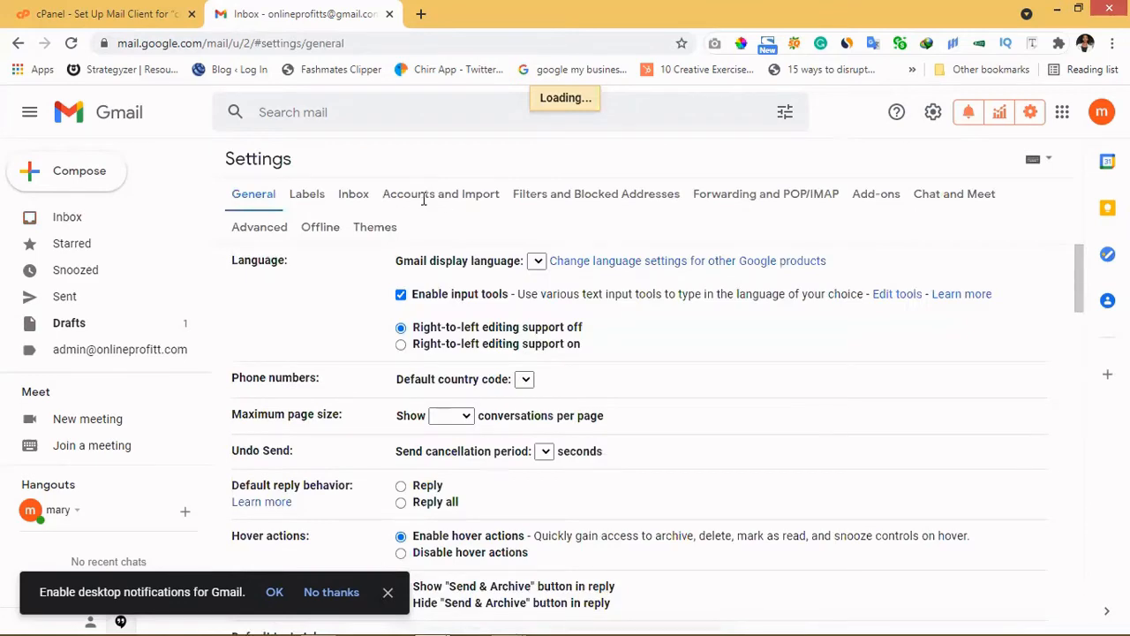
{"action": "left_click", "coordinate": [425, 202]}
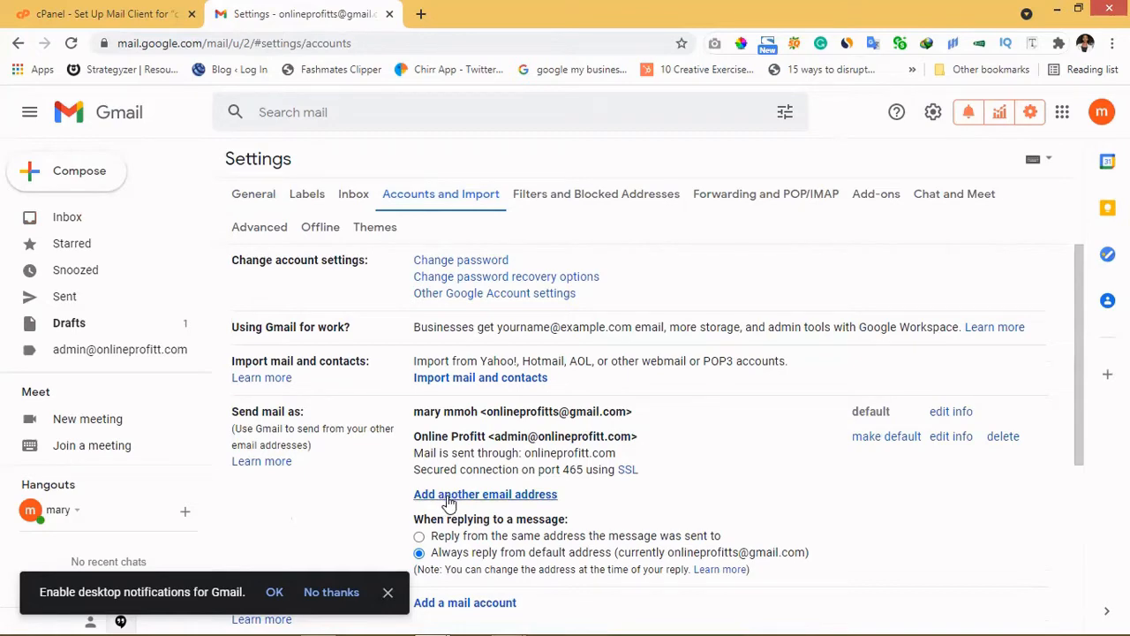
Step: Start adding another send-as address and set the sender name to 'Onlineprofitt'
{"action": "left_click", "coordinate": [448, 494]}
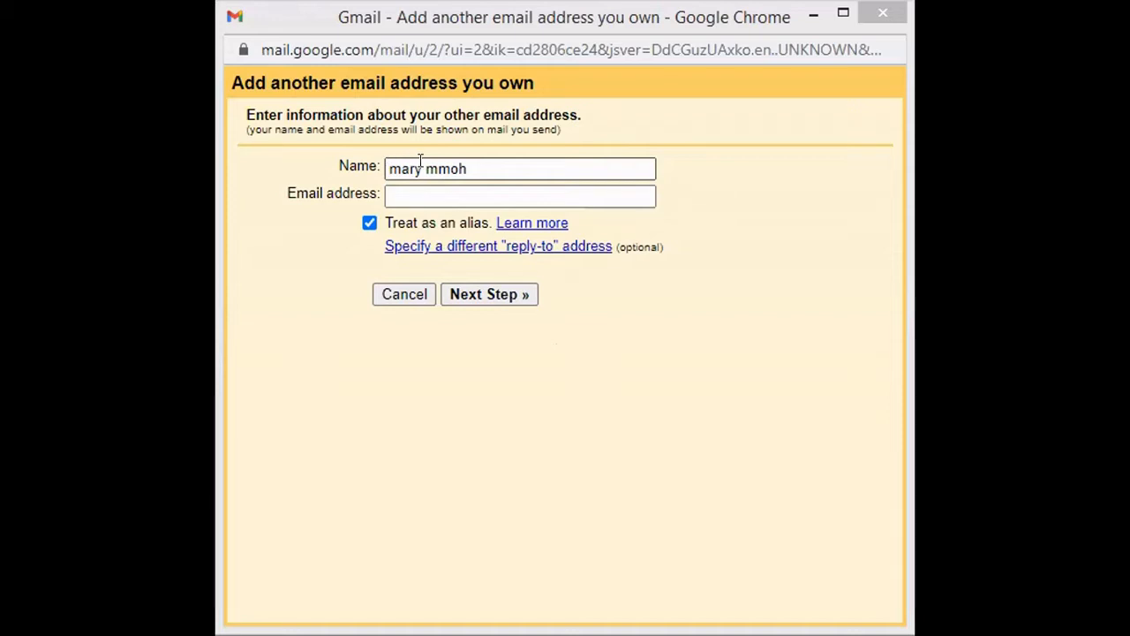
{"action": "left_click", "coordinate": [425, 168]}
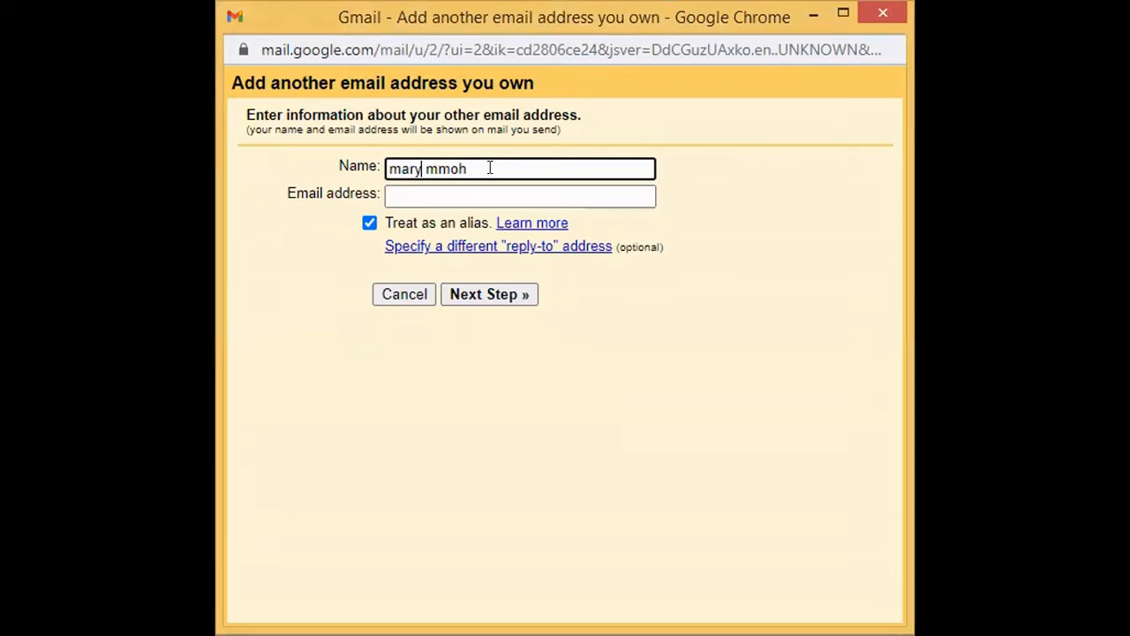
{"action": "key", "text": "ctrl+a"}
{"action": "type", "text": "Onlineprofitt"}
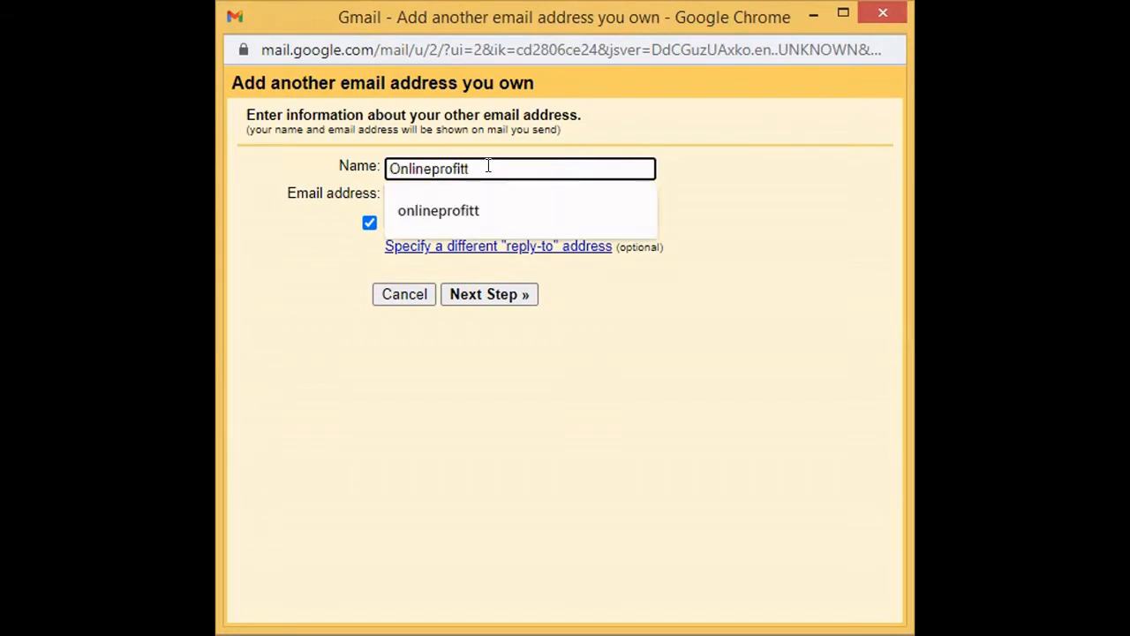
{"action": "left_click", "coordinate": [305, 288]}
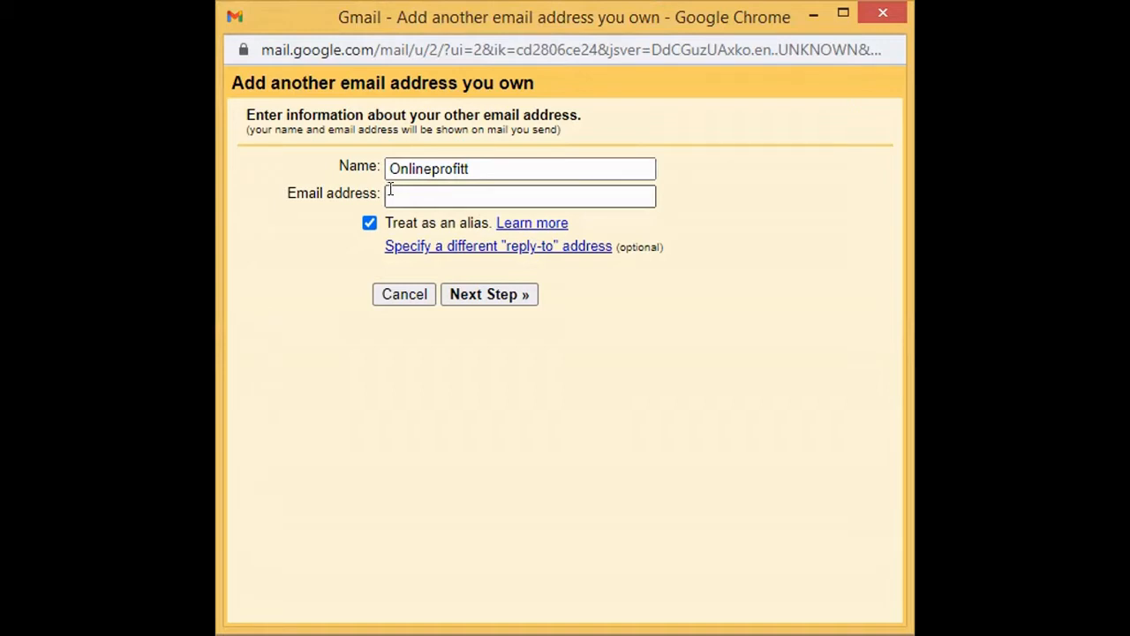
Step: Enter the contact mailbox's email address as the sender and continue to the SMTP step
{"action": "left_click", "coordinate": [389, 189]}
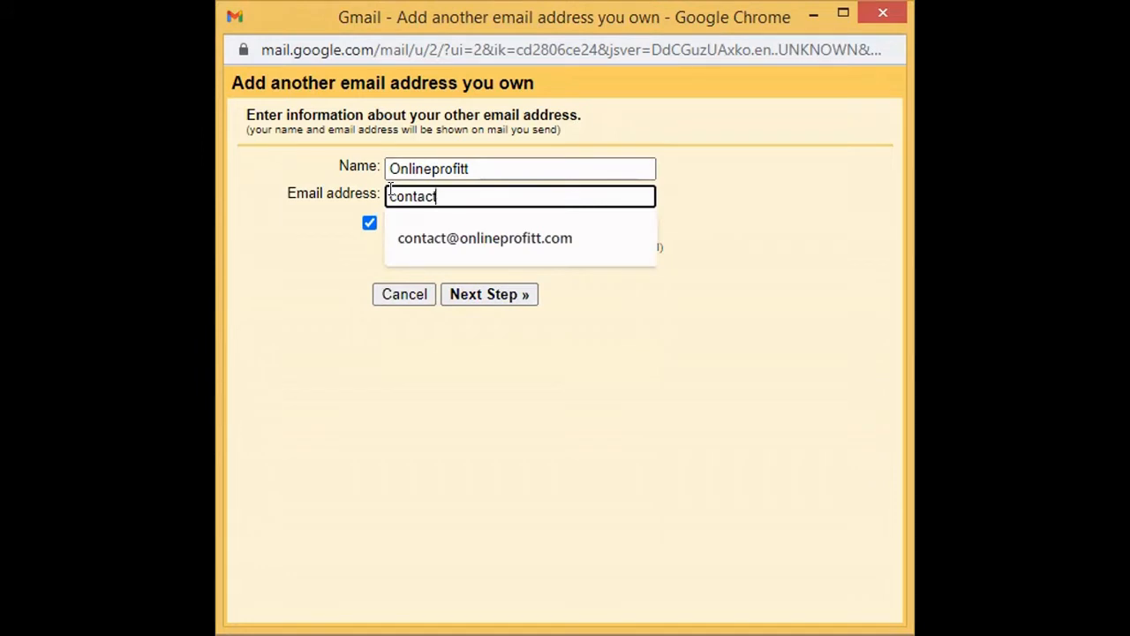
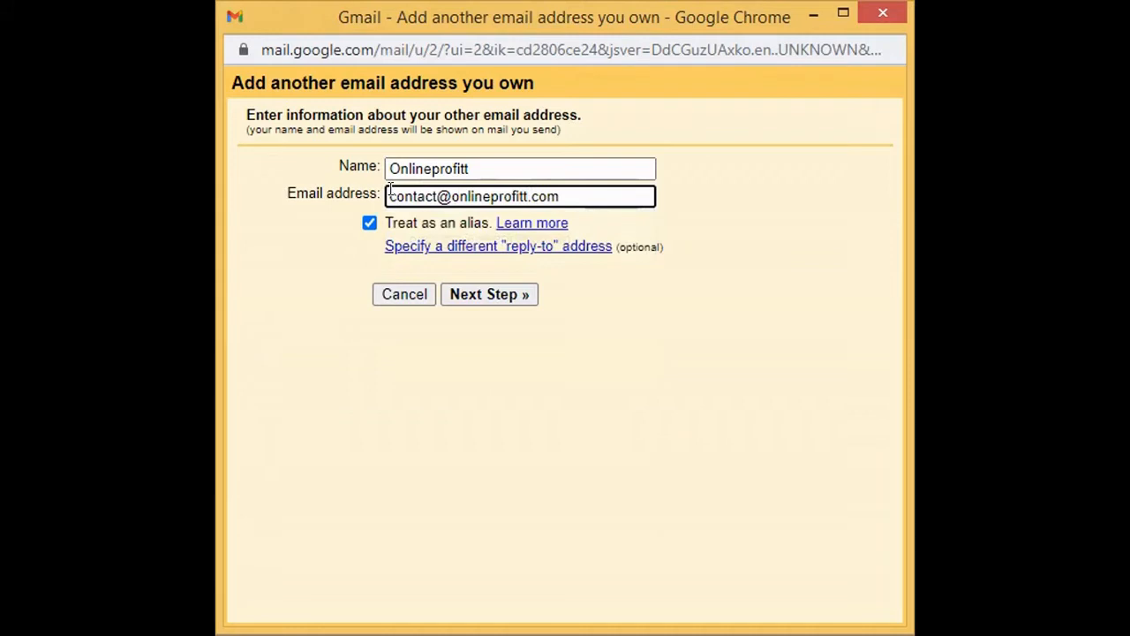
{"action": "left_click", "coordinate": [261, 320]}
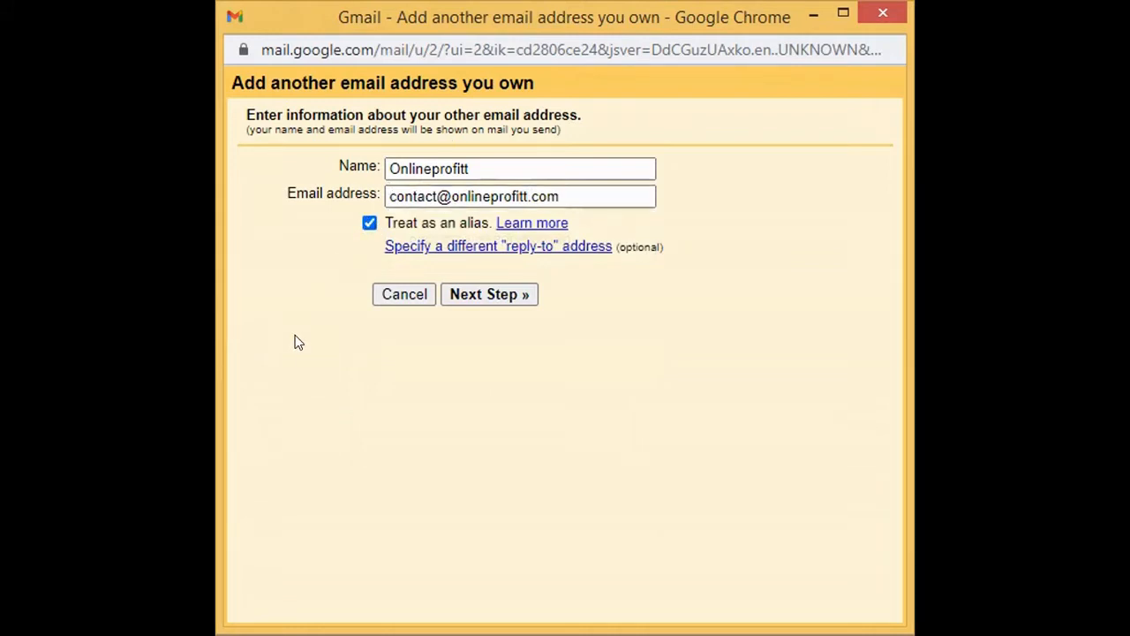
{"action": "left_click", "coordinate": [486, 296]}
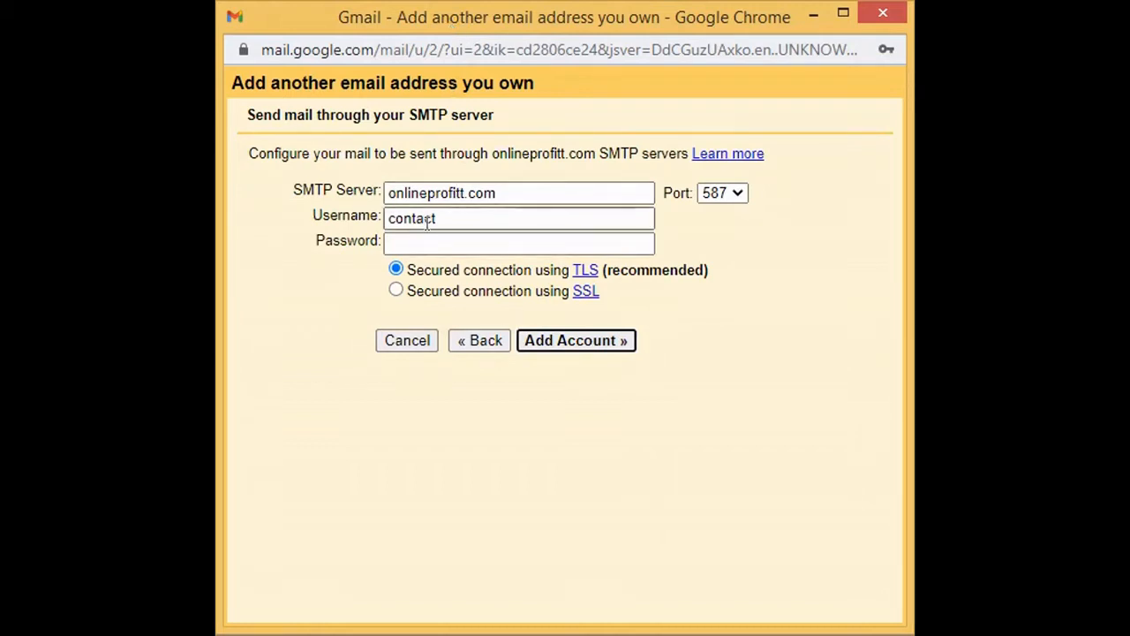
{"action": "left_click", "coordinate": [386, 191]}
{"action": "left_click", "coordinate": [386, 192]}
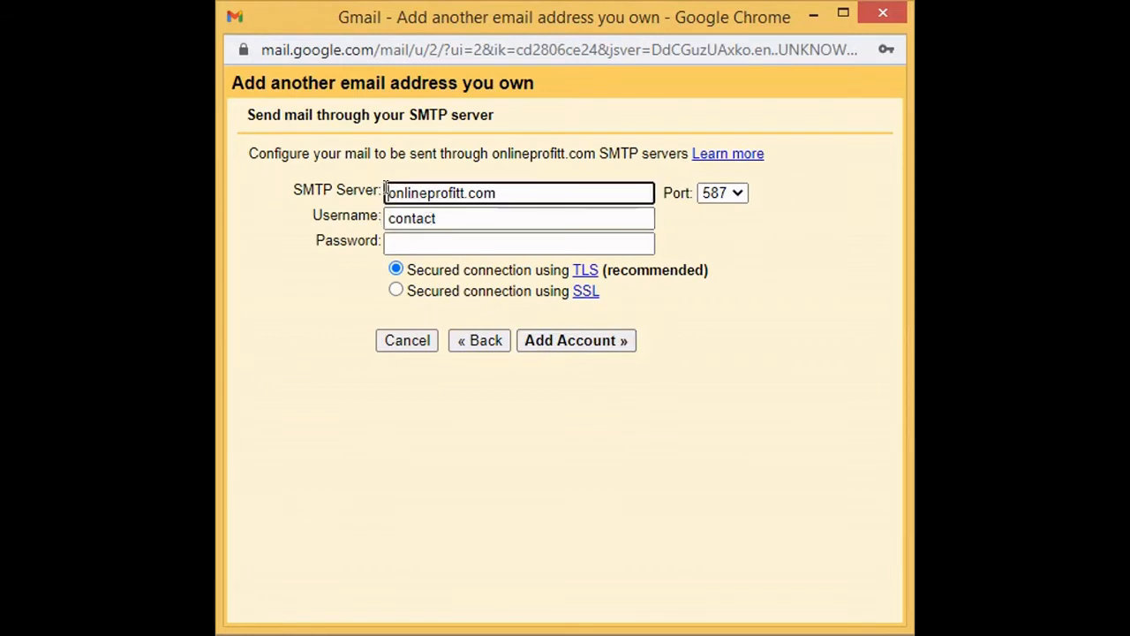
{"action": "type", "text": "m"}
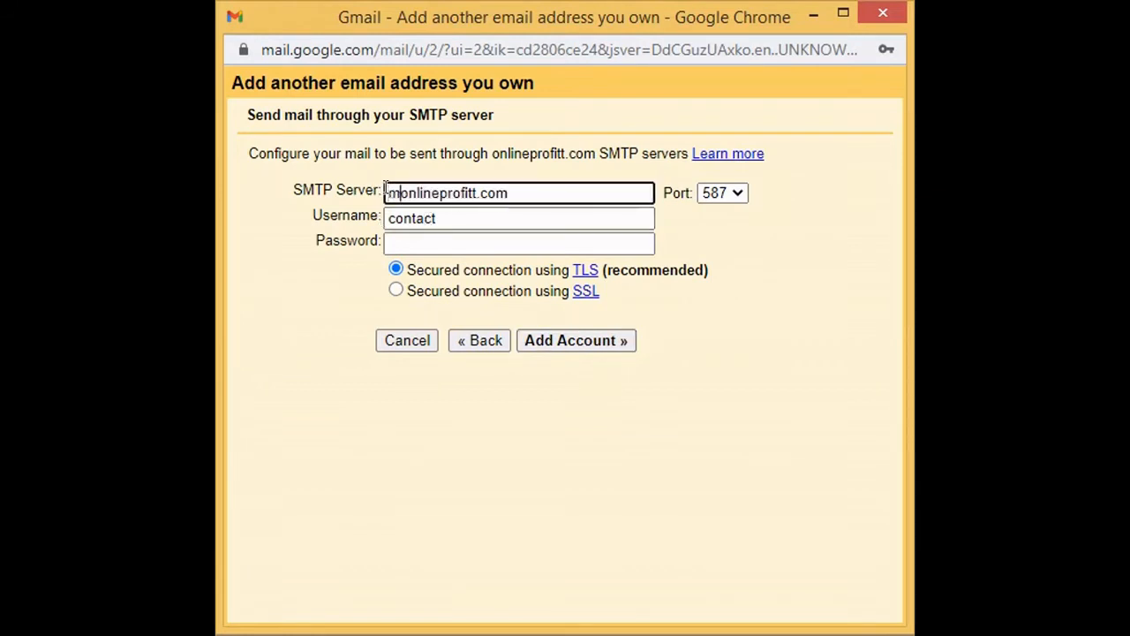
{"action": "type", "text": "ail."}
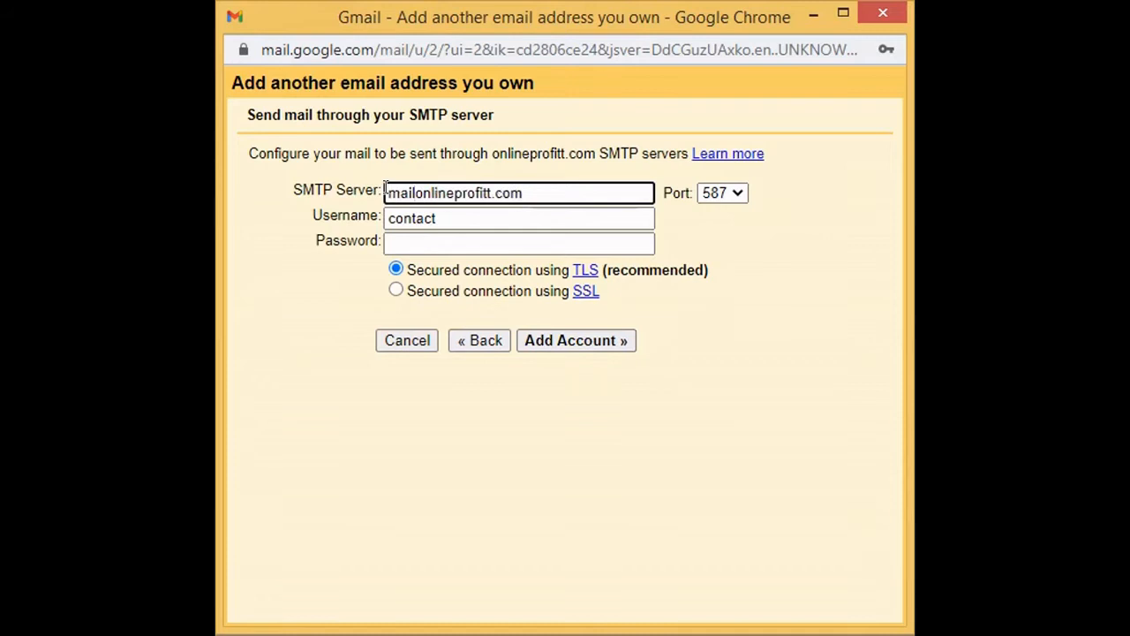
{"action": "left_click", "coordinate": [441, 218]}
{"action": "left_click", "coordinate": [452, 291]}
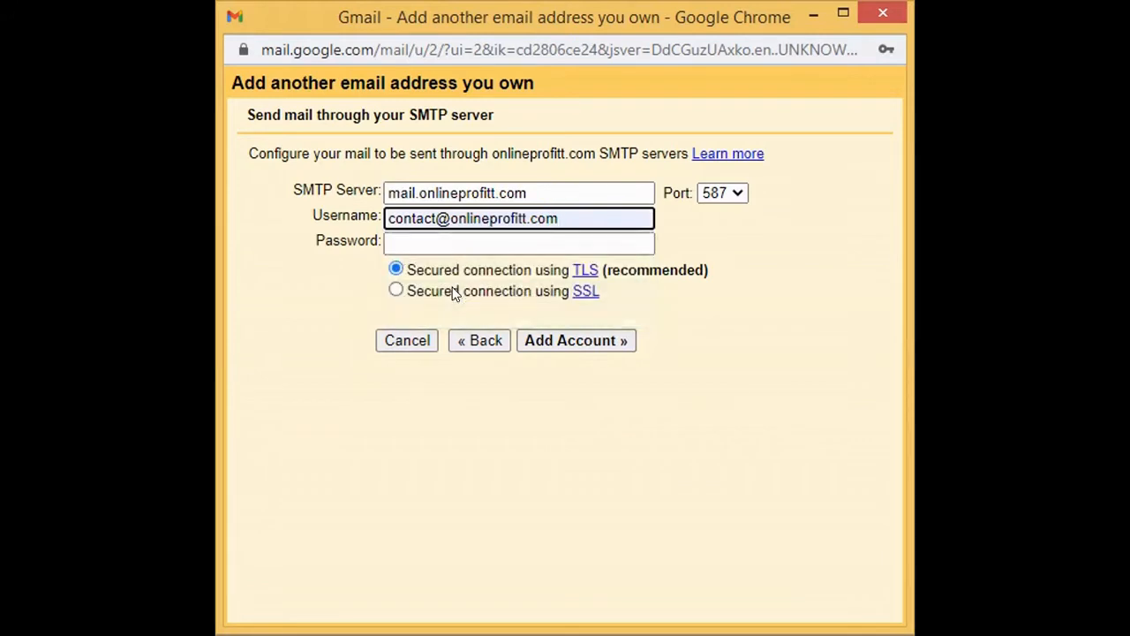
Step: Choose port 465 with SSL and paste the mailbox account password
{"action": "left_click", "coordinate": [715, 193]}
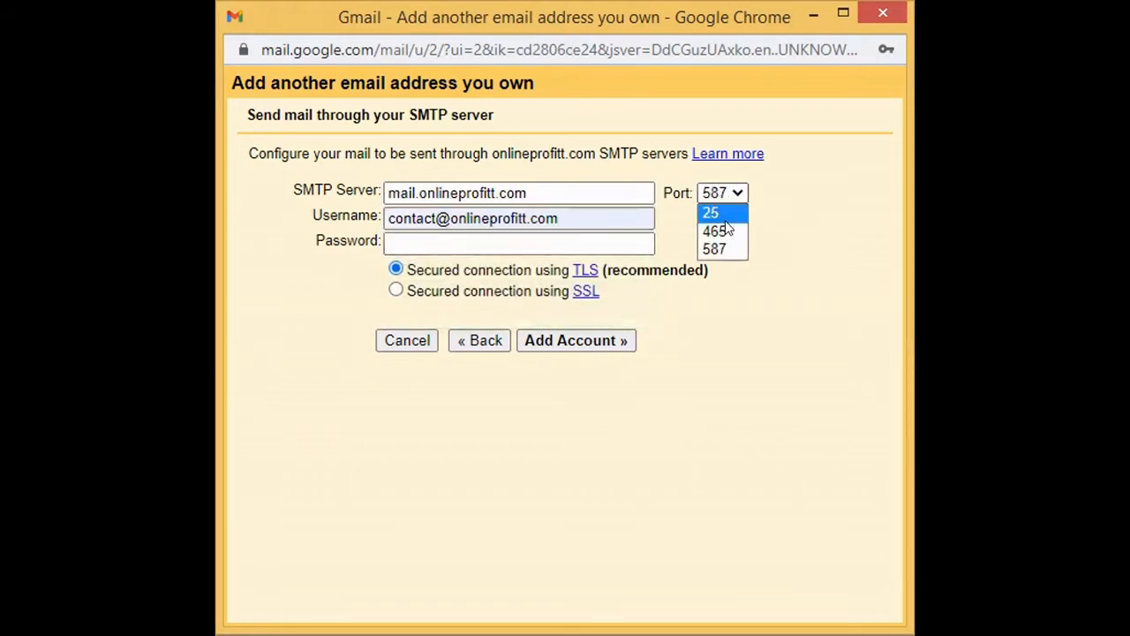
{"action": "left_click", "coordinate": [725, 223]}
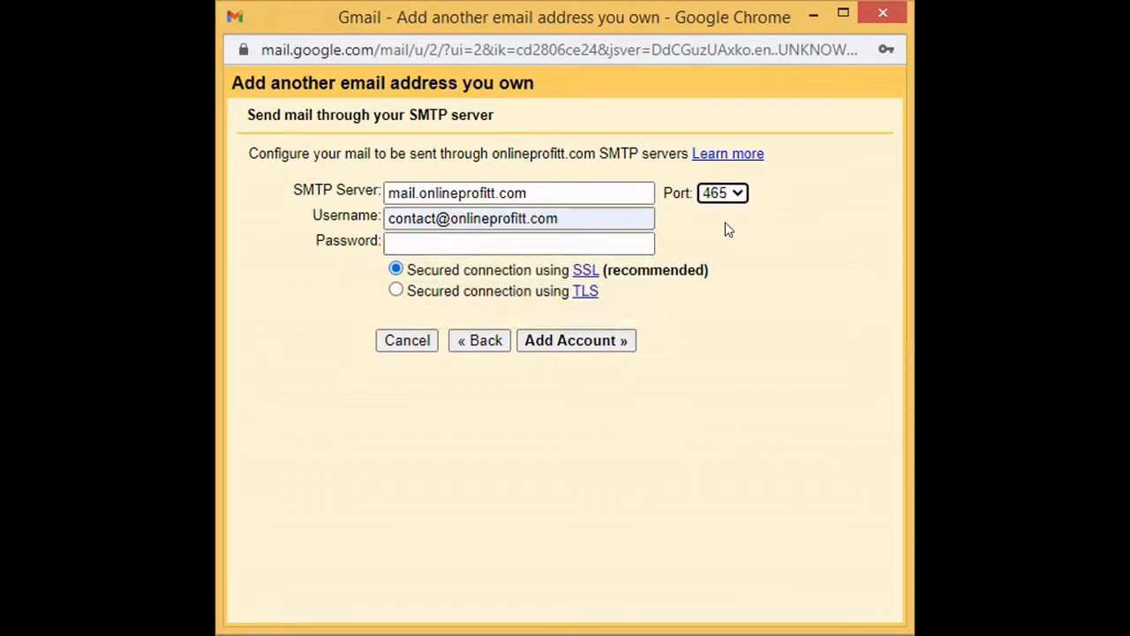
{"action": "left_click", "coordinate": [390, 240]}
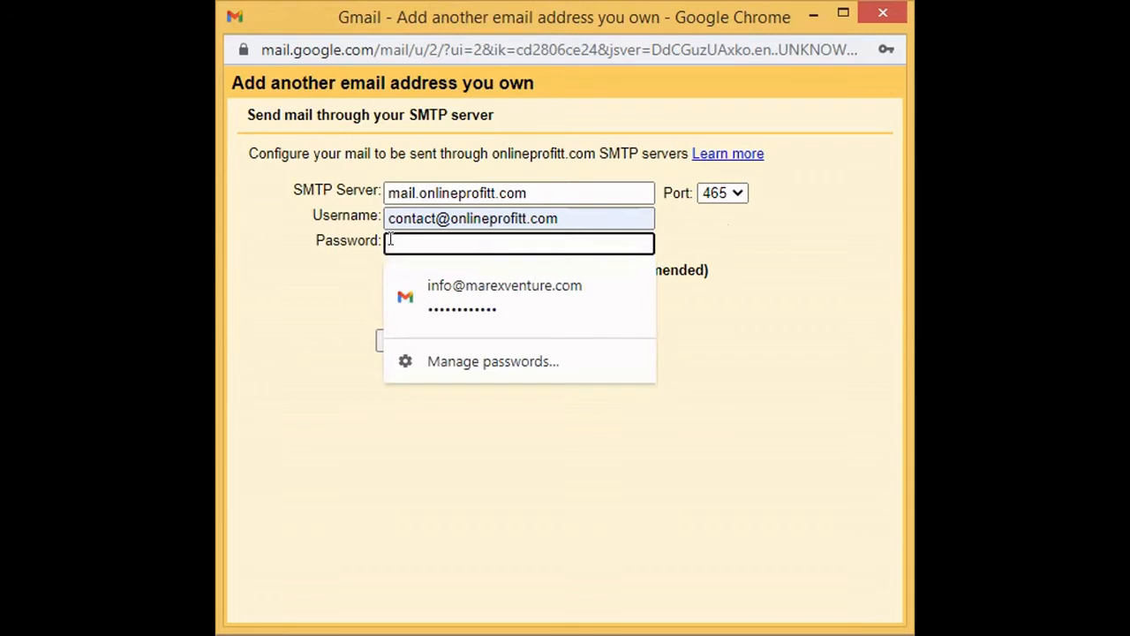
{"action": "key", "text": "ctrl+v"}
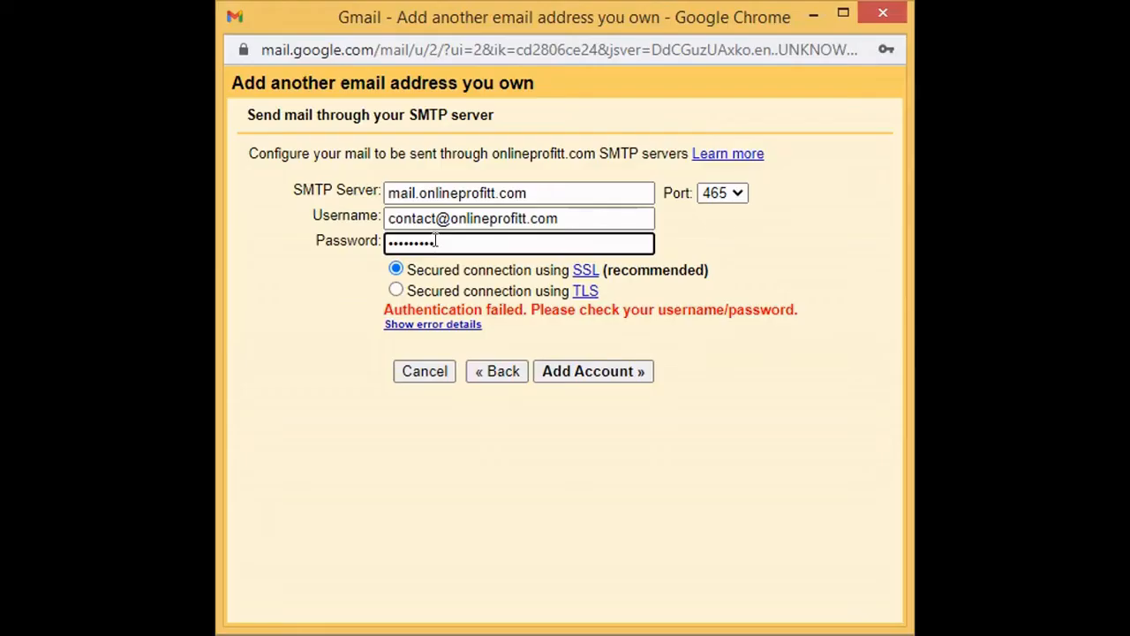
Step: Replace the rejected password with the correct account password and submit the SMTP account again
{"action": "double_click", "coordinate": [435, 241]}
{"action": "key", "text": "ctrl+v"}
{"action": "left_click", "coordinate": [340, 359]}
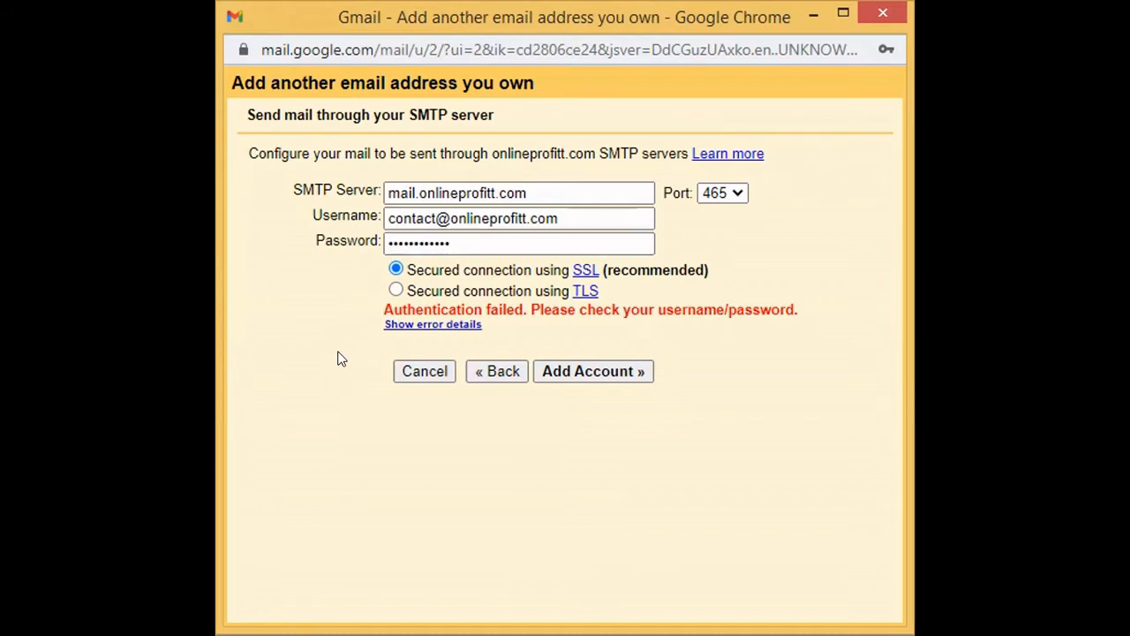
{"action": "left_click", "coordinate": [577, 370]}
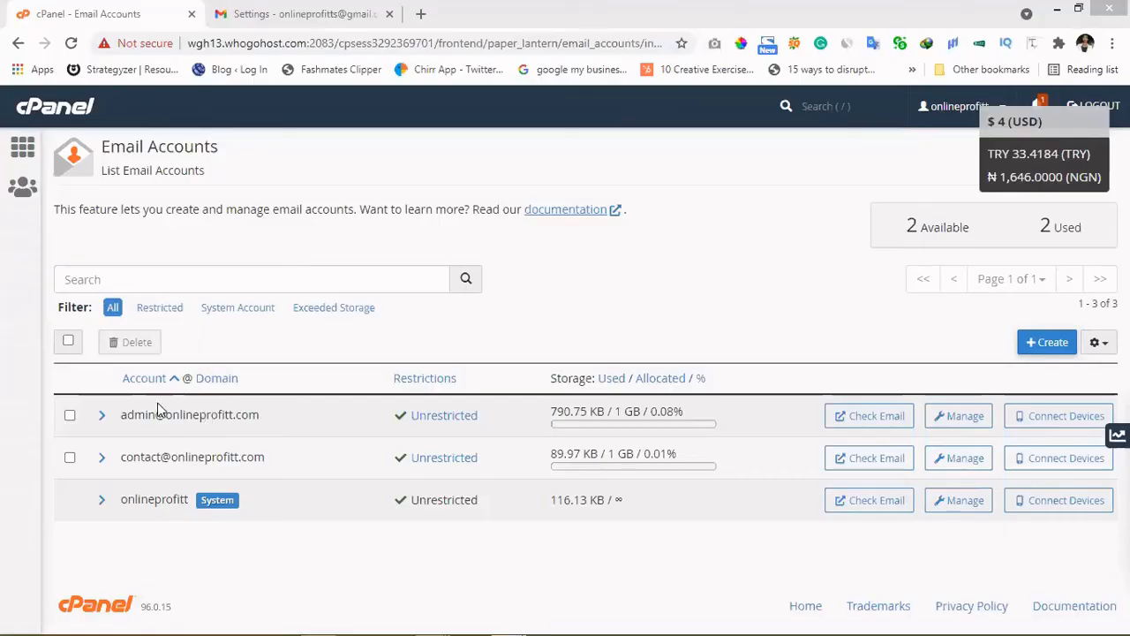
Step: Open the contact mailbox in Roundcube, open the Gmail Confirmation email, and copy its code
{"action": "left_click", "coordinate": [871, 458]}
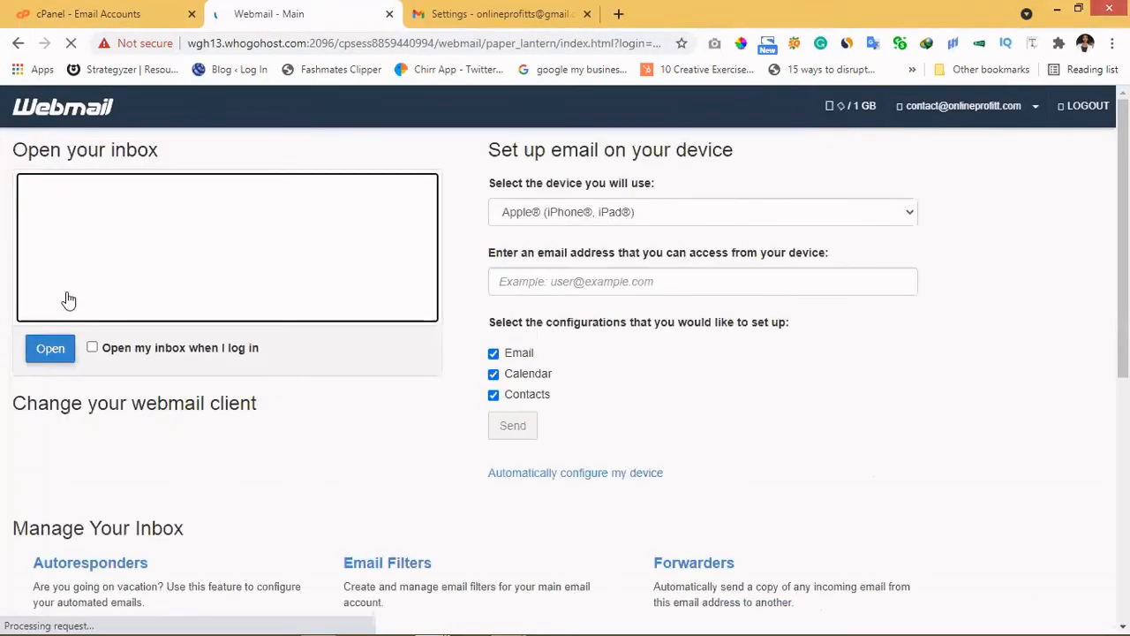
{"action": "left_click", "coordinate": [51, 349]}
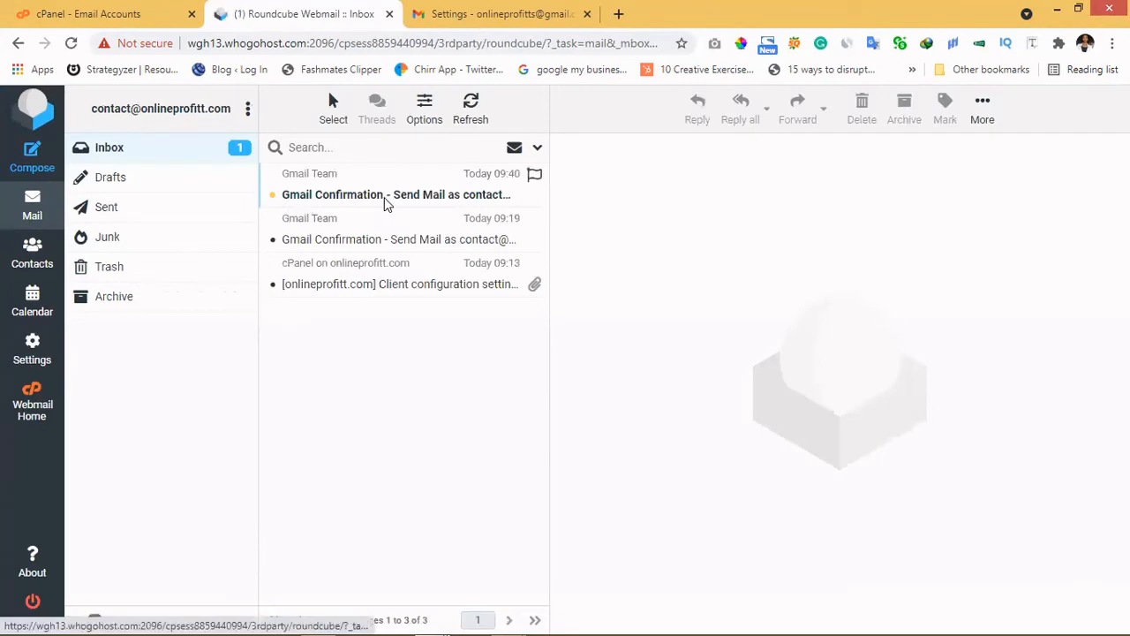
{"action": "left_click", "coordinate": [386, 203]}
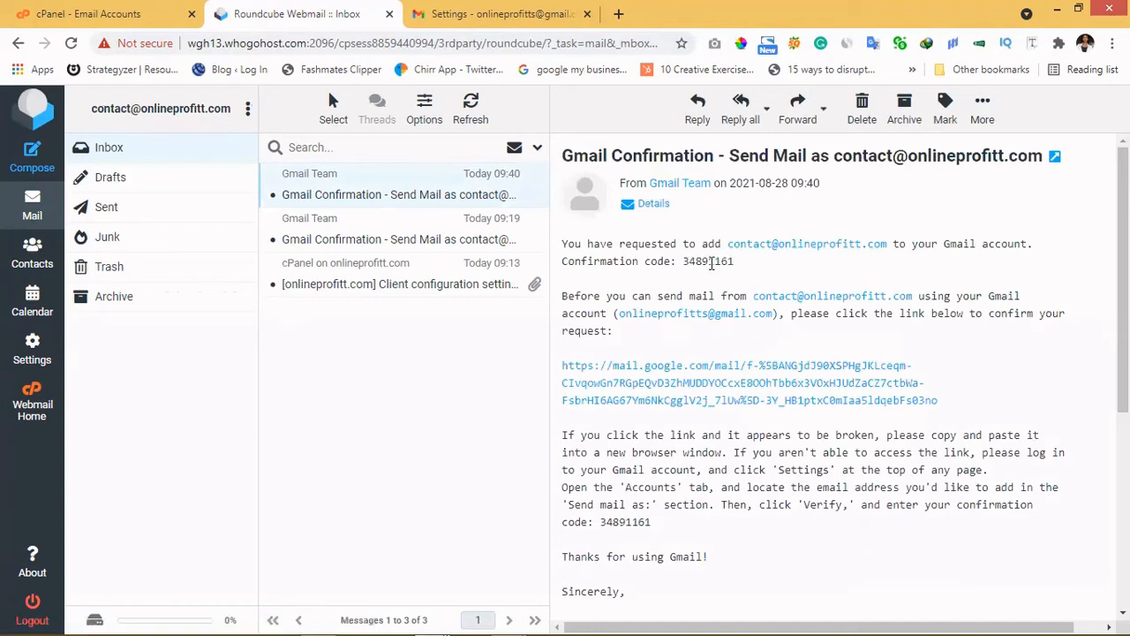
{"action": "double_click", "coordinate": [723, 263]}
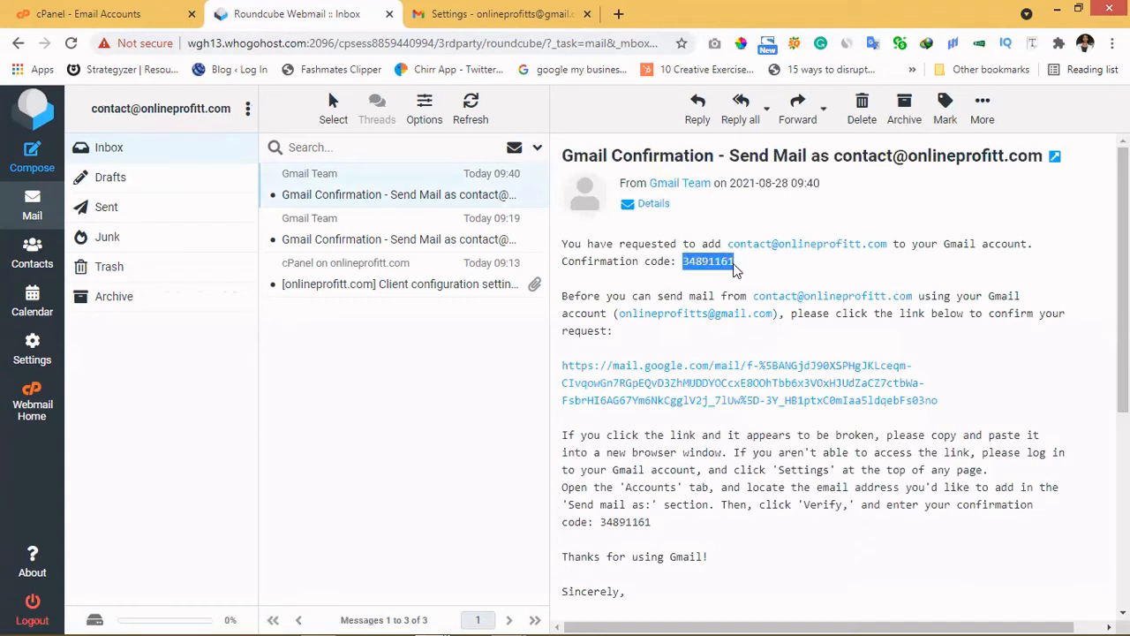
{"action": "right_click", "coordinate": [715, 266]}
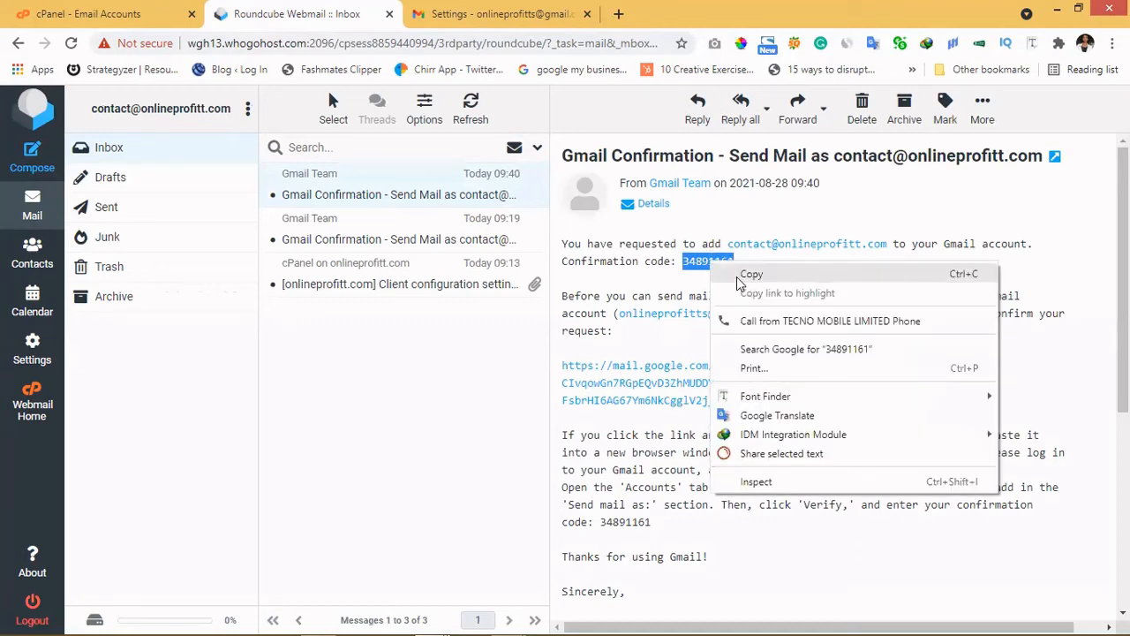
{"action": "left_click", "coordinate": [742, 276]}
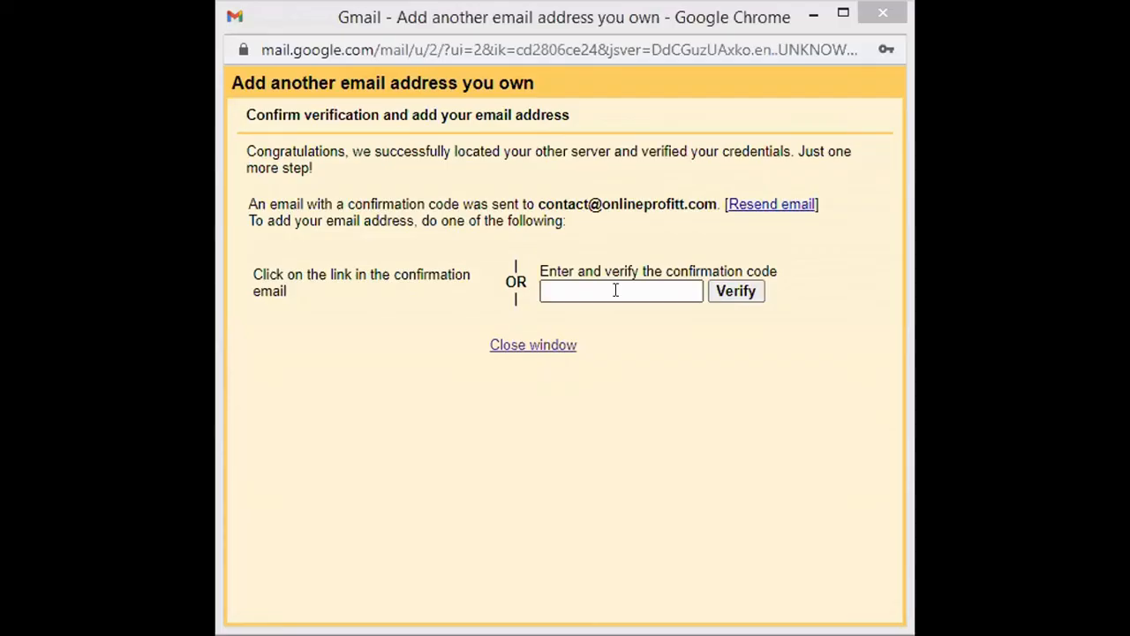
Step: Paste the confirmation code, verify it, and return to the Gmail settings page
{"action": "left_click", "coordinate": [615, 289]}
{"action": "key", "text": "ctrl+v"}
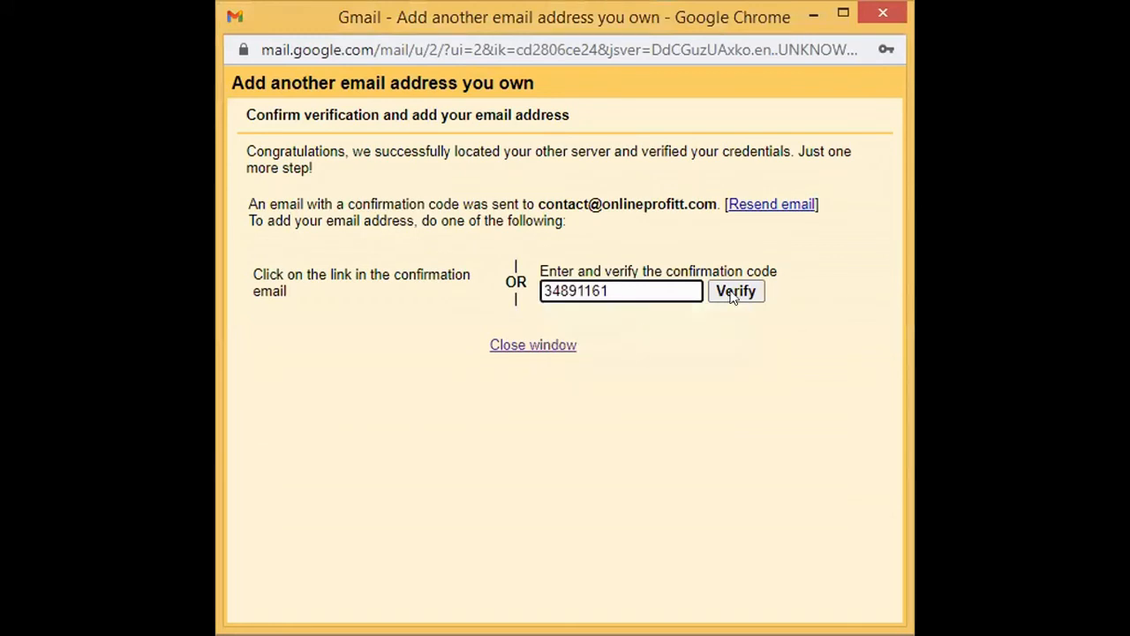
{"action": "left_click", "coordinate": [732, 294]}
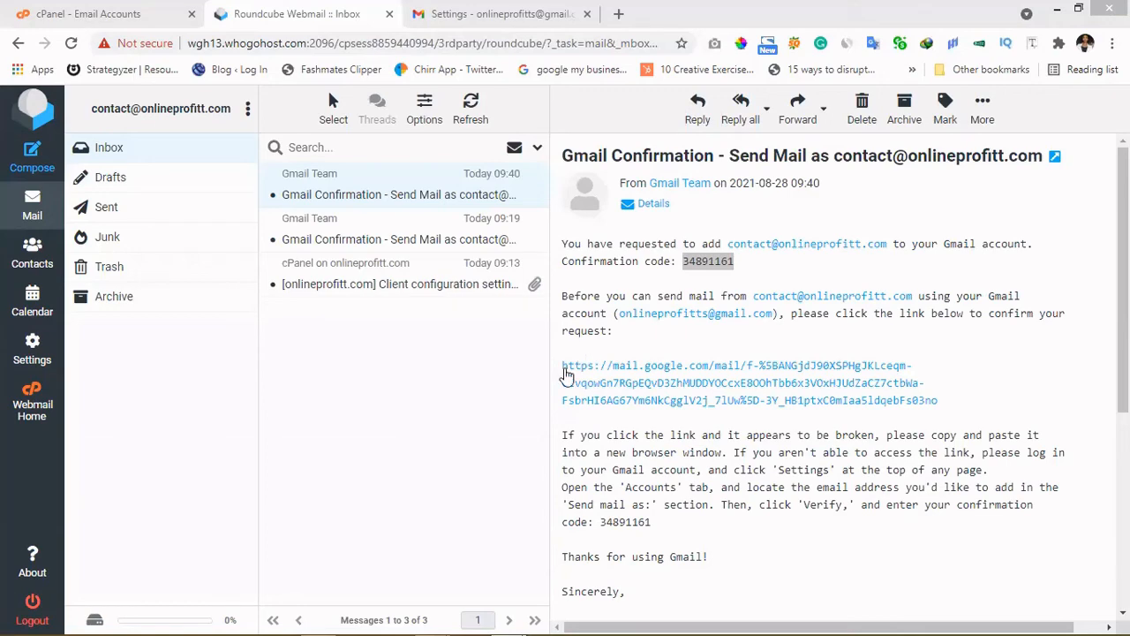
{"action": "left_click", "coordinate": [566, 372]}
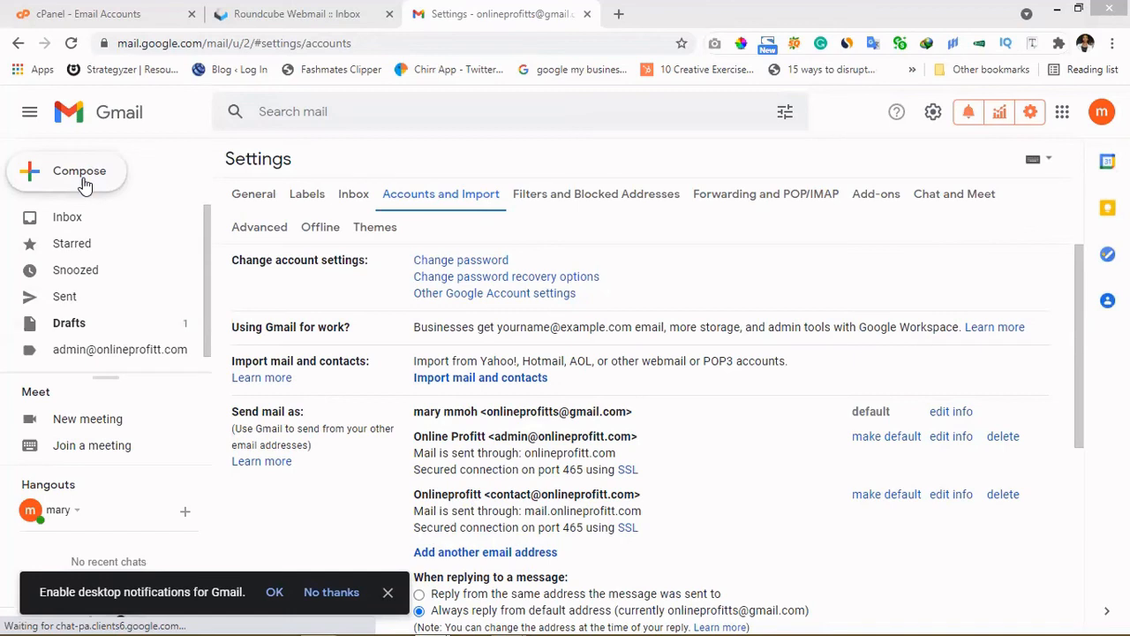
Step: Compose a new message with From set to the Onlineprofitt contact address
{"action": "left_click", "coordinate": [84, 185]}
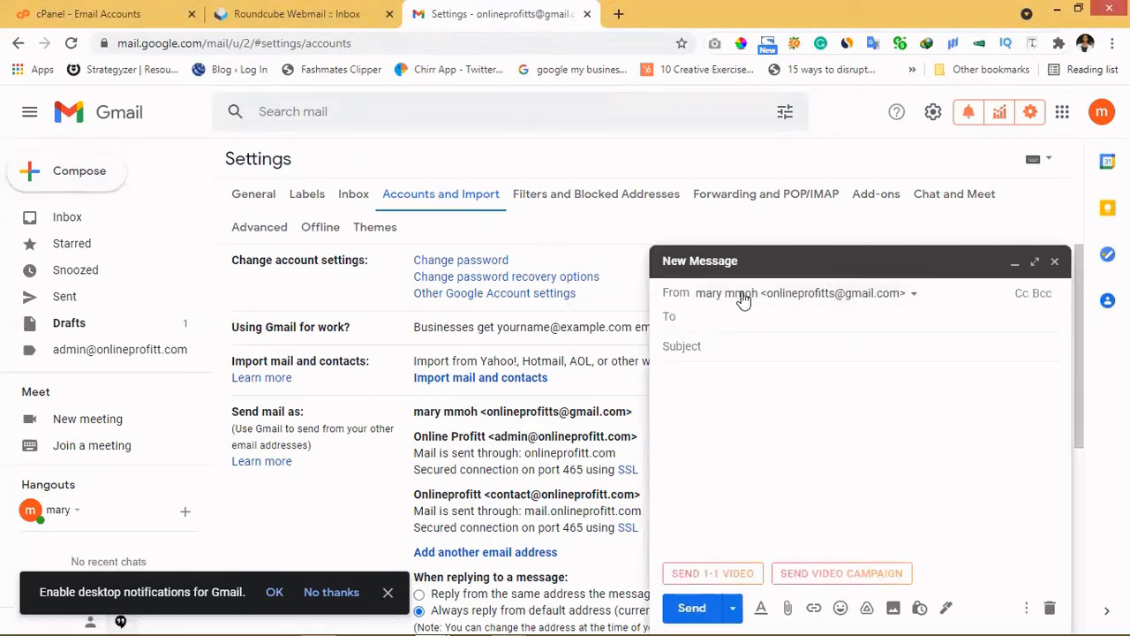
{"action": "left_click", "coordinate": [916, 295]}
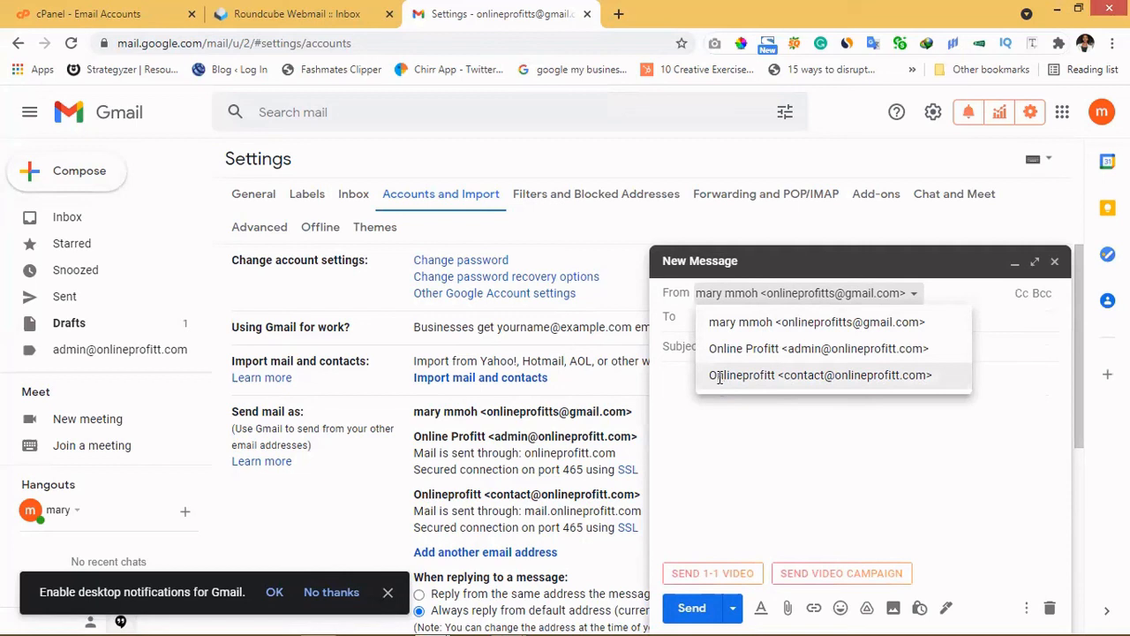
{"action": "left_click", "coordinate": [719, 377]}
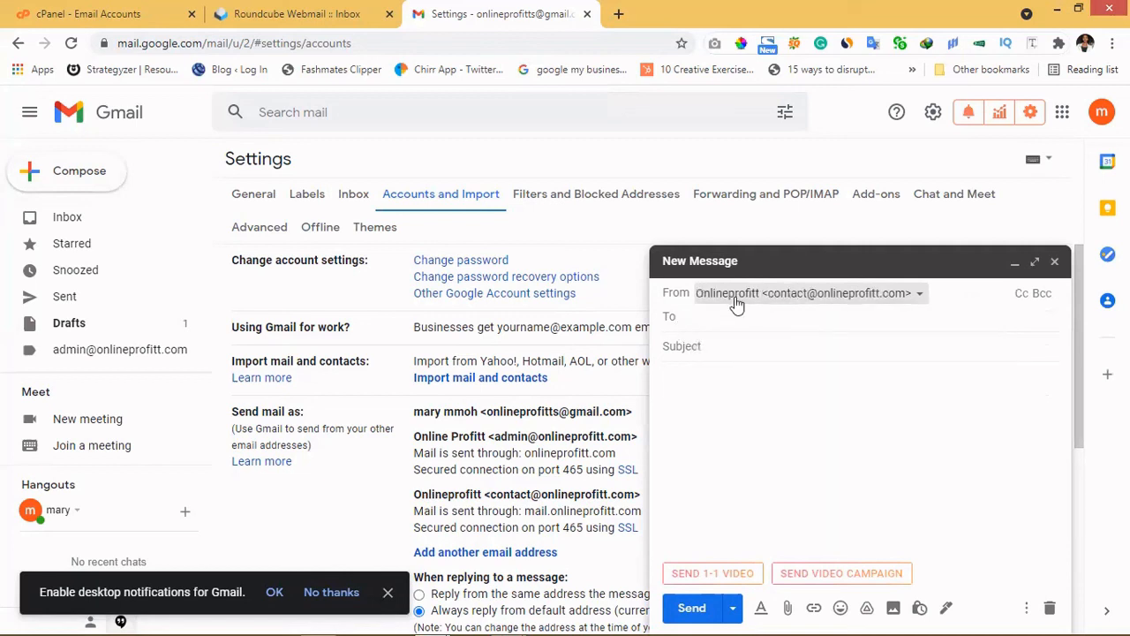